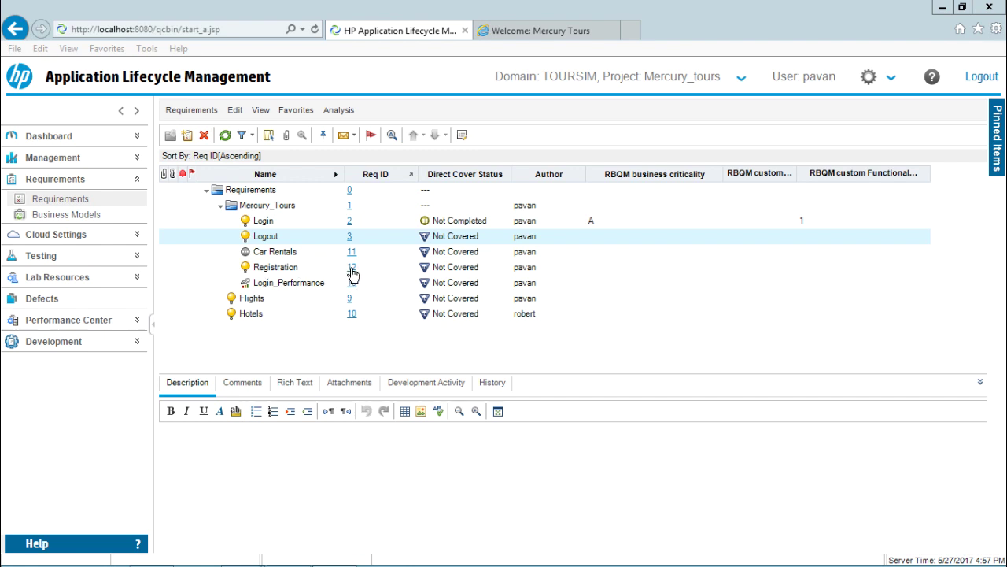
Step: Open Registration (ID 12) details and view Linked Defects, Development Activity, Traceability, Test Coverage, Business Models Linkage
click(352, 273)
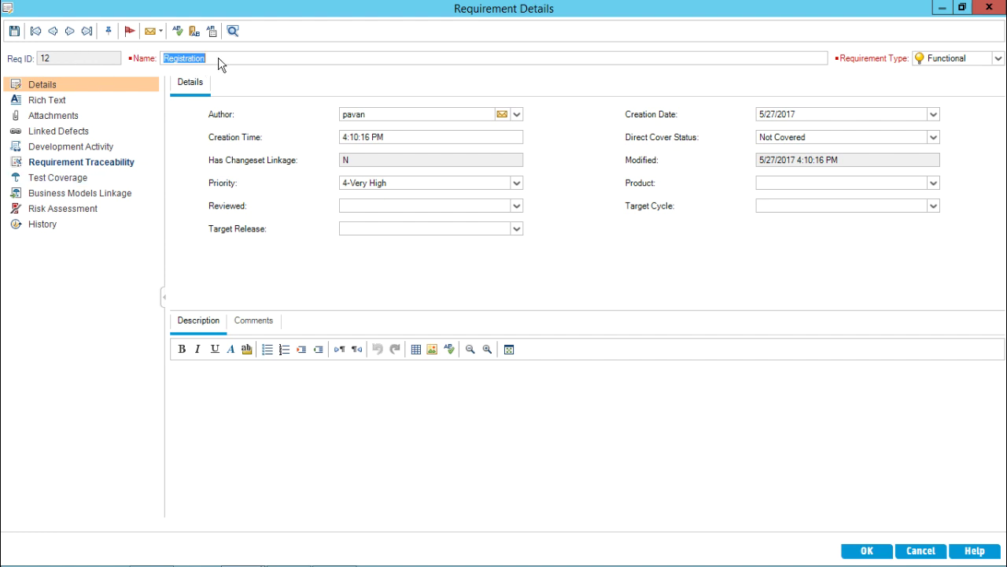
drag(218, 61, 180, 60)
click(69, 131)
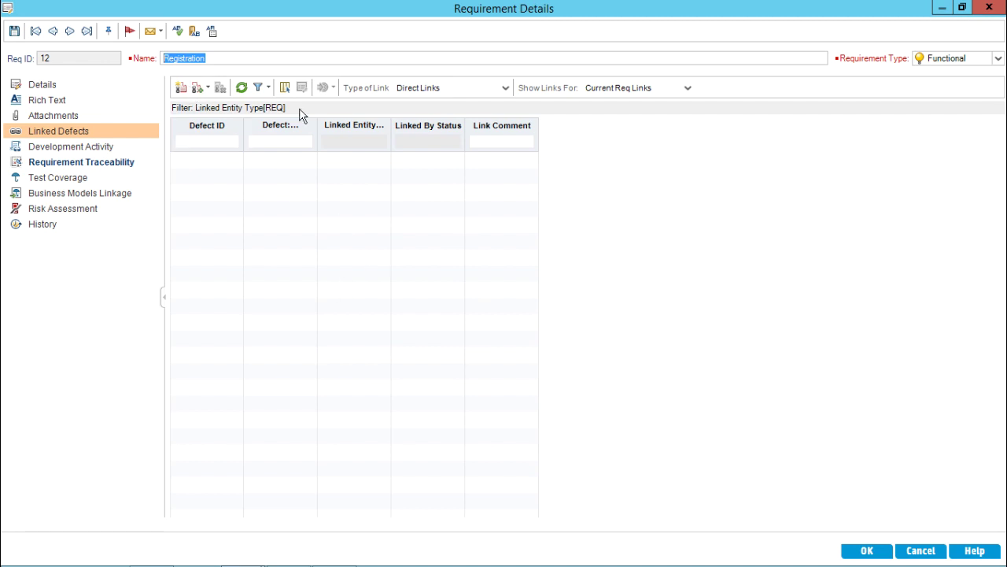
click(66, 147)
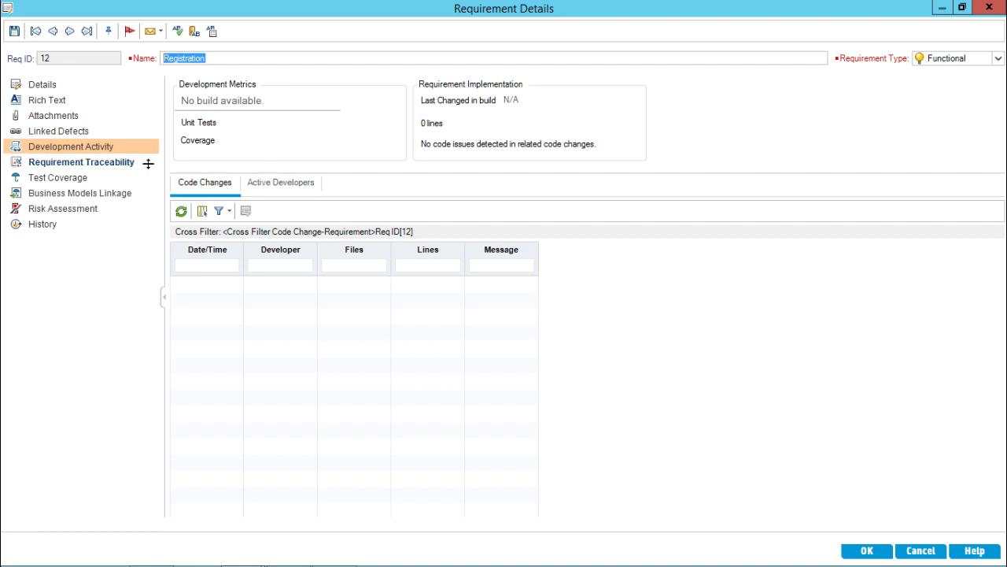
click(68, 161)
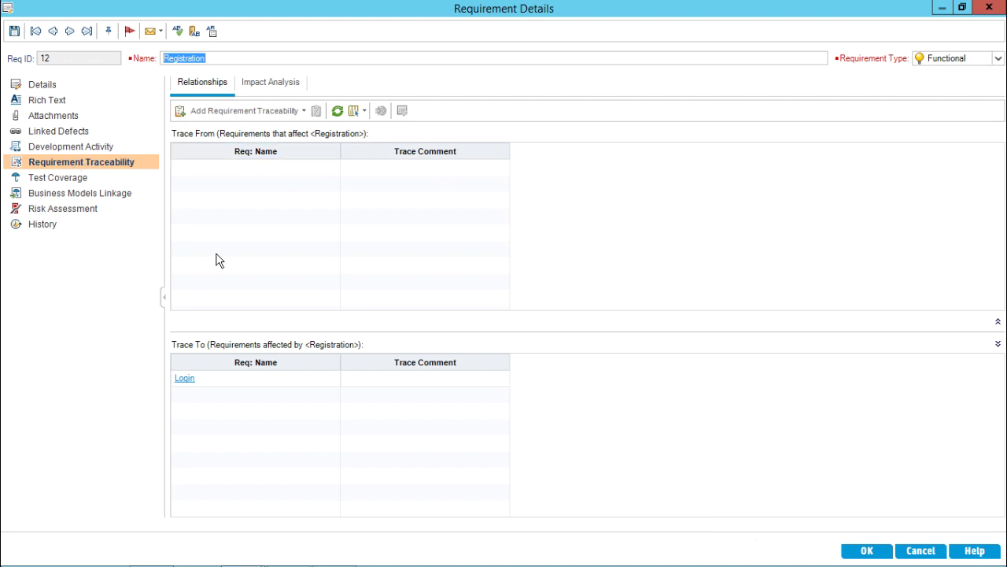
click(47, 178)
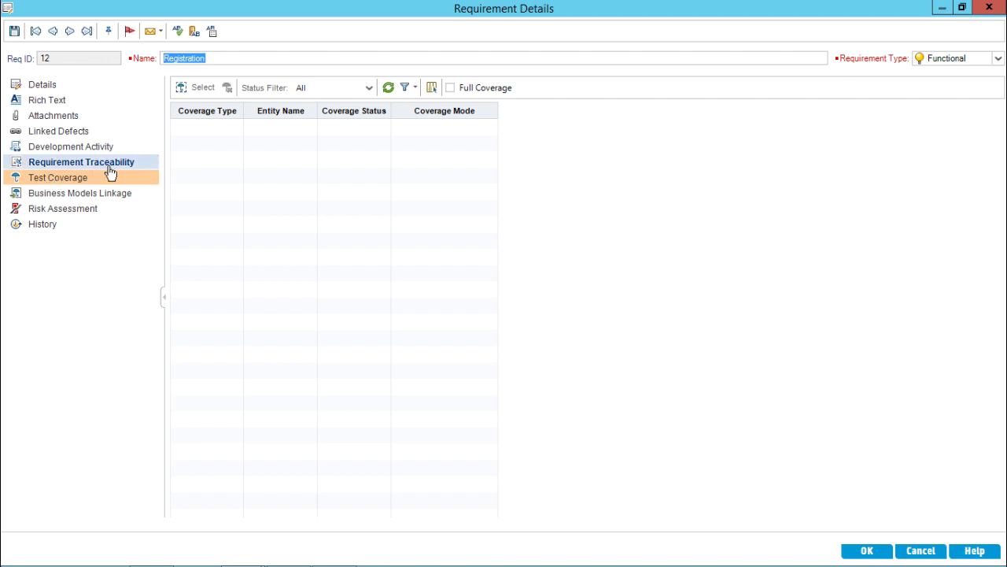
click(53, 193)
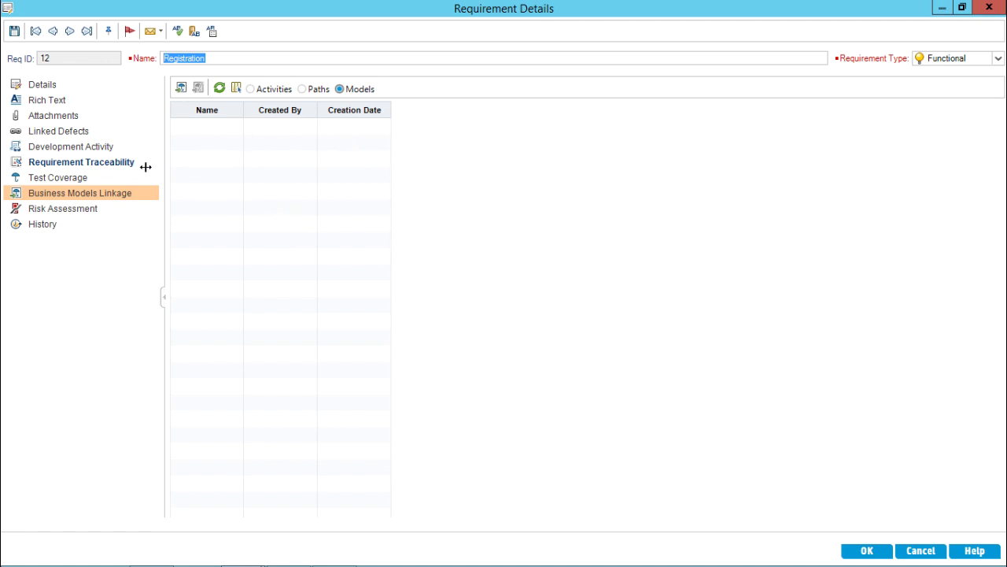
Step: Return to Registration's Requirement Traceability page, showing Login under Trace To
click(75, 166)
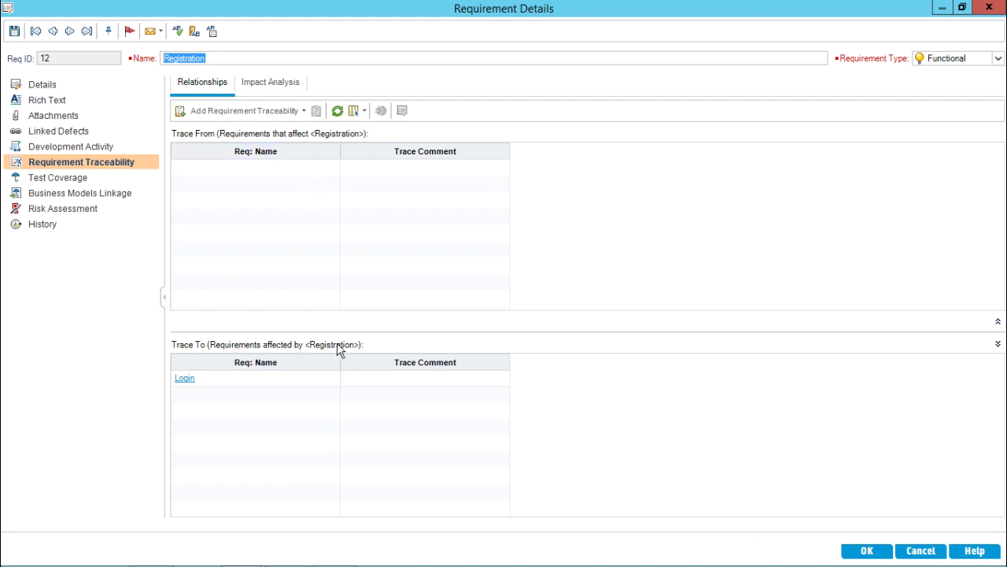
Step: Delete and confirm removal of the Login trace from Registration's Trace To list
click(241, 383)
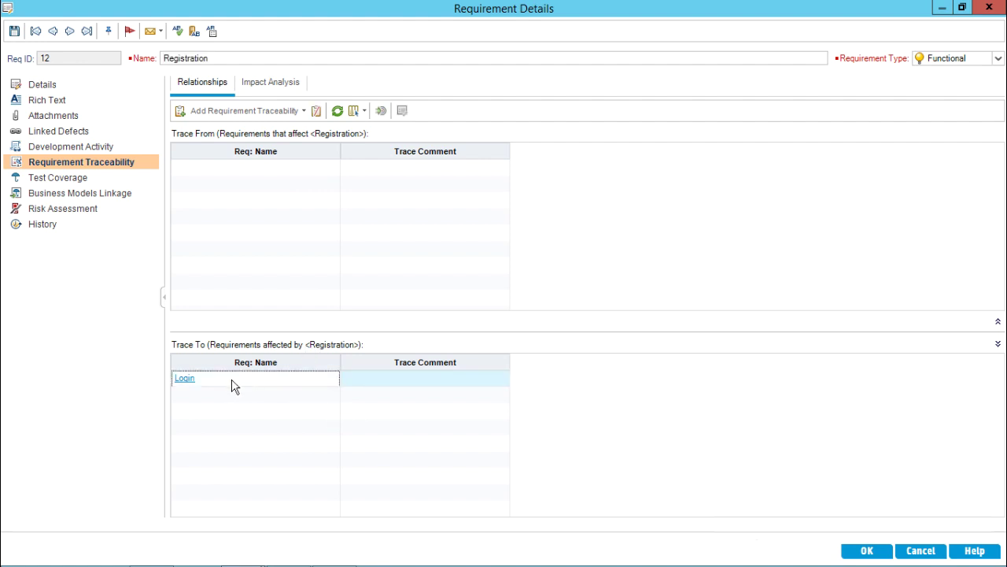
click(316, 111)
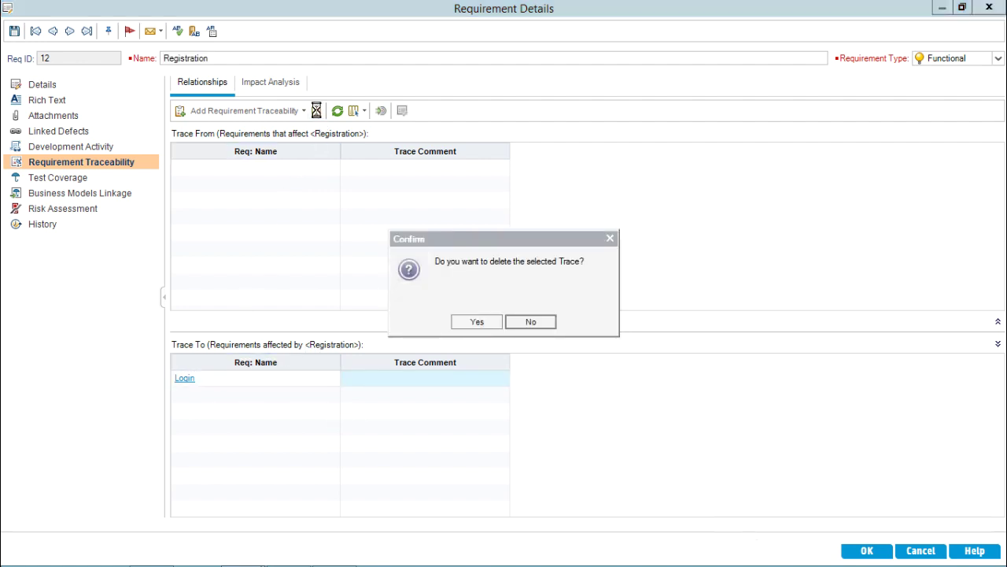
click(471, 320)
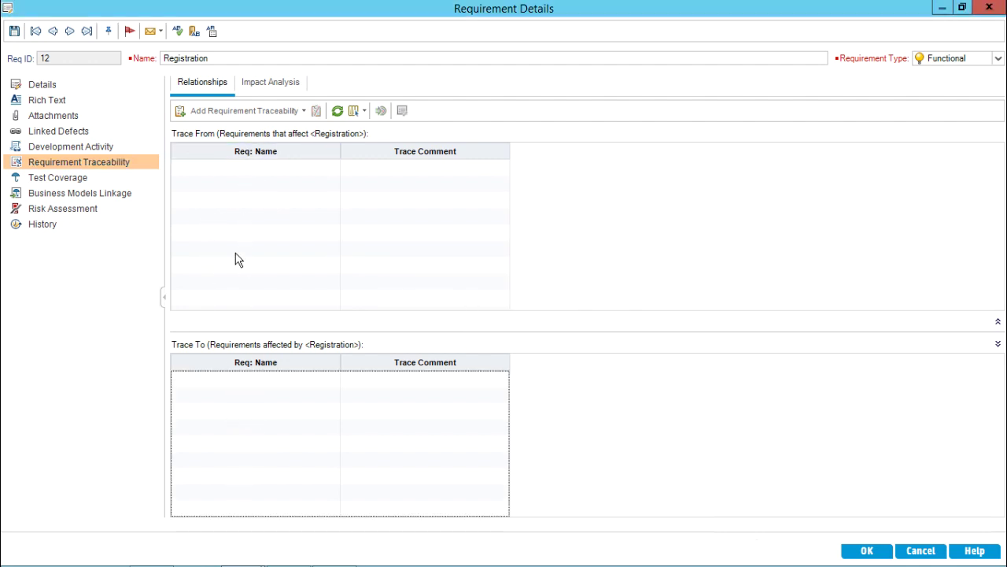
click(225, 230)
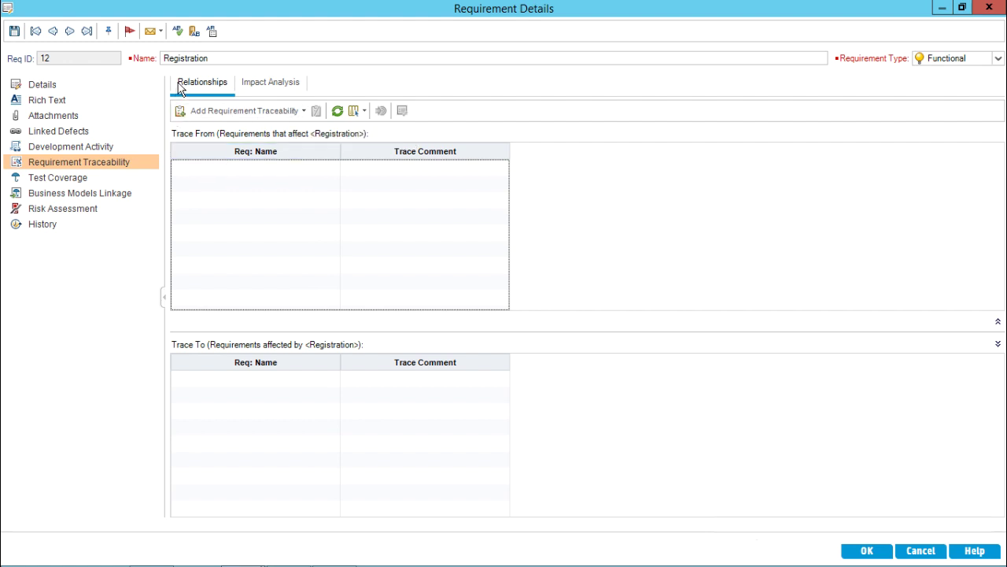
Step: Open the Requirements Tree, expand Requirements and Mercury_Tours, and select Login
click(229, 111)
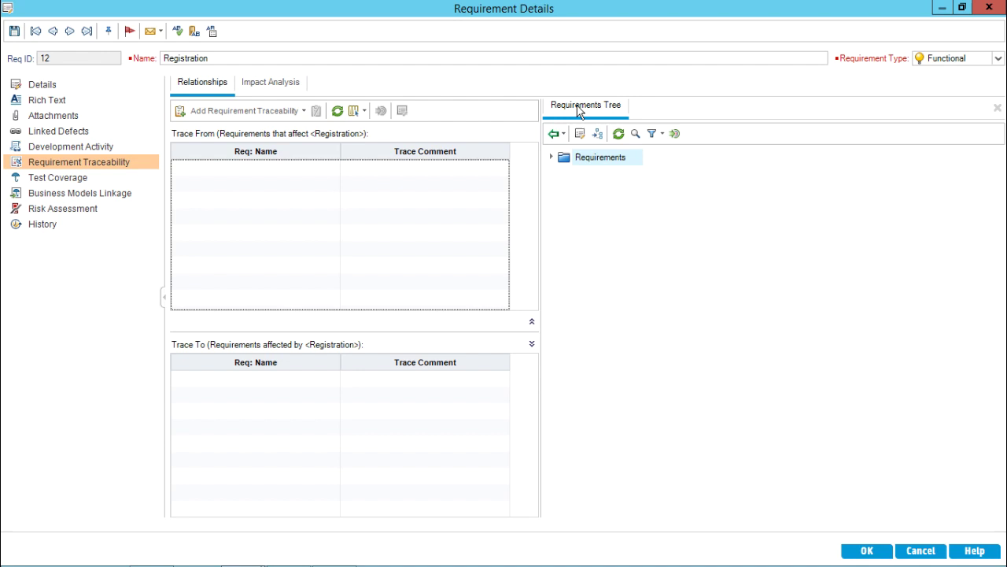
click(553, 158)
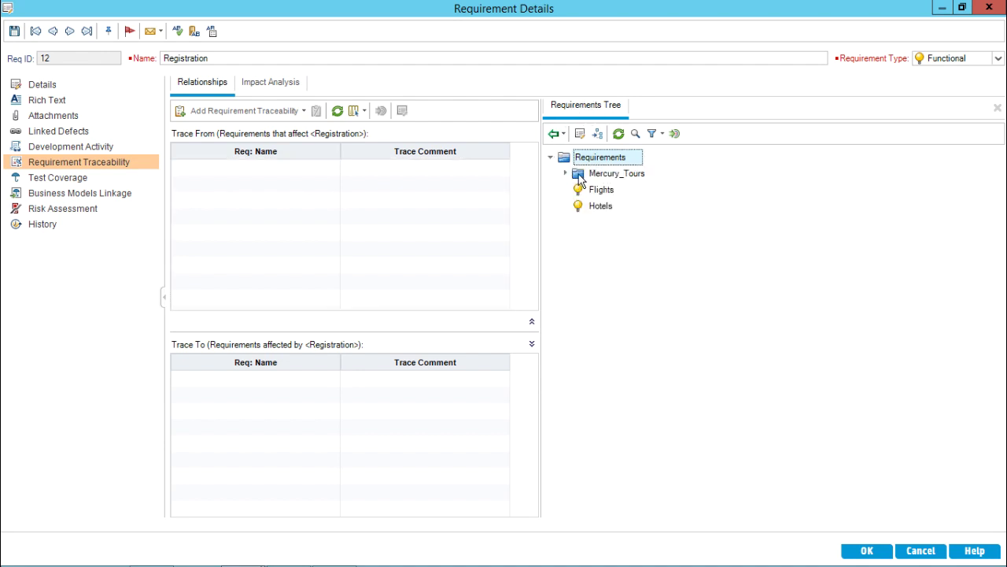
click(565, 173)
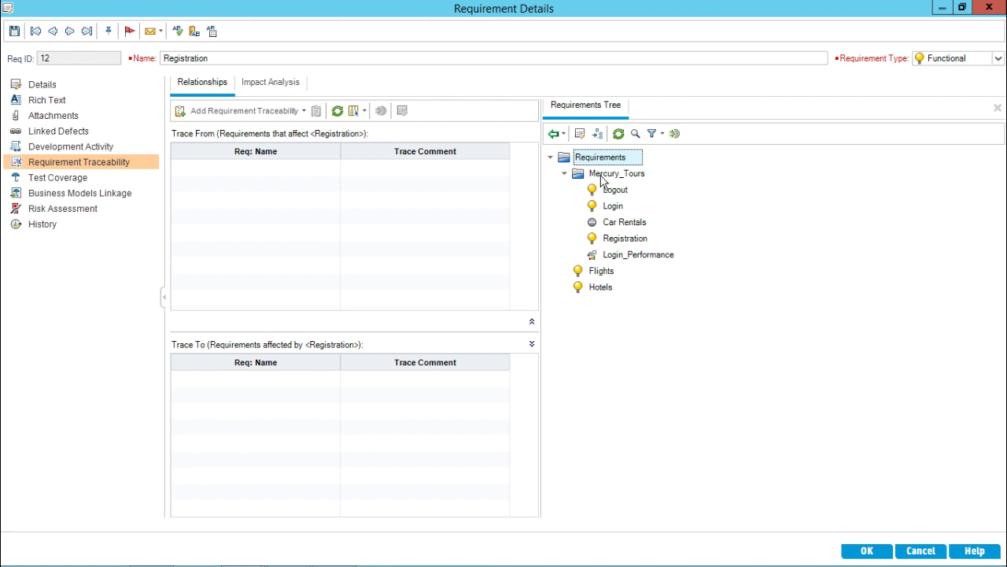
drag(209, 58, 165, 58)
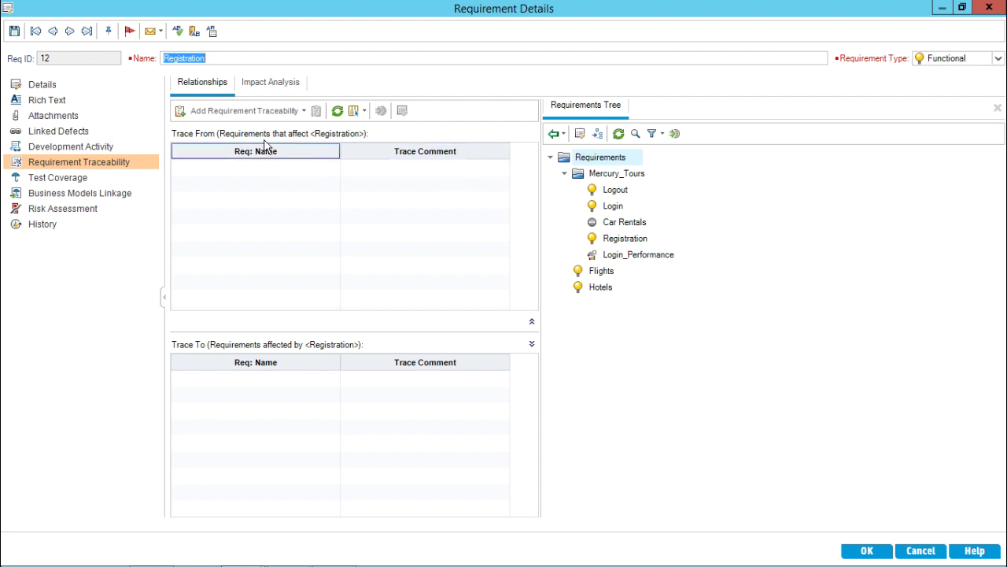
click(609, 208)
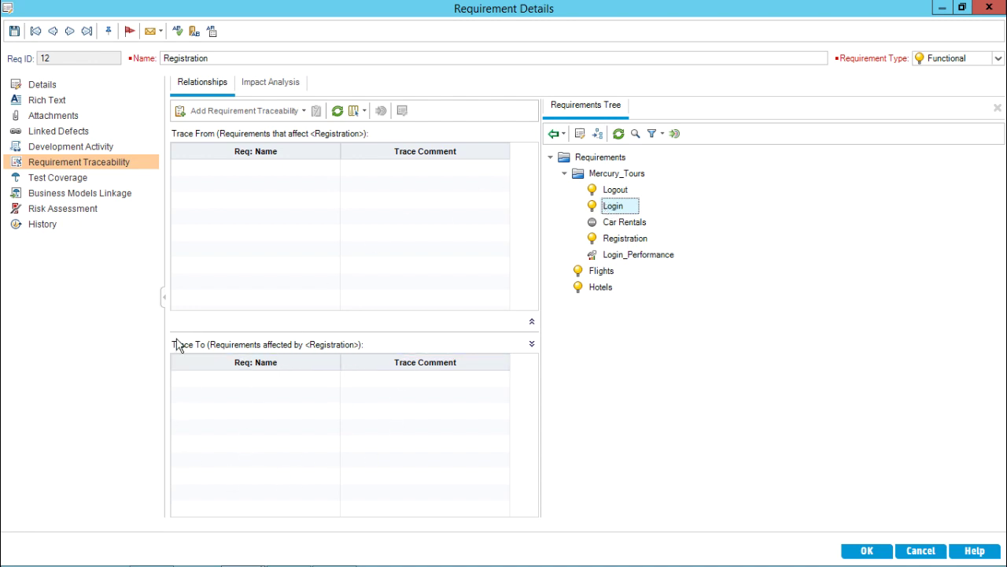
Step: Add Login and Car Rentals to Registration's Trace To list
click(564, 134)
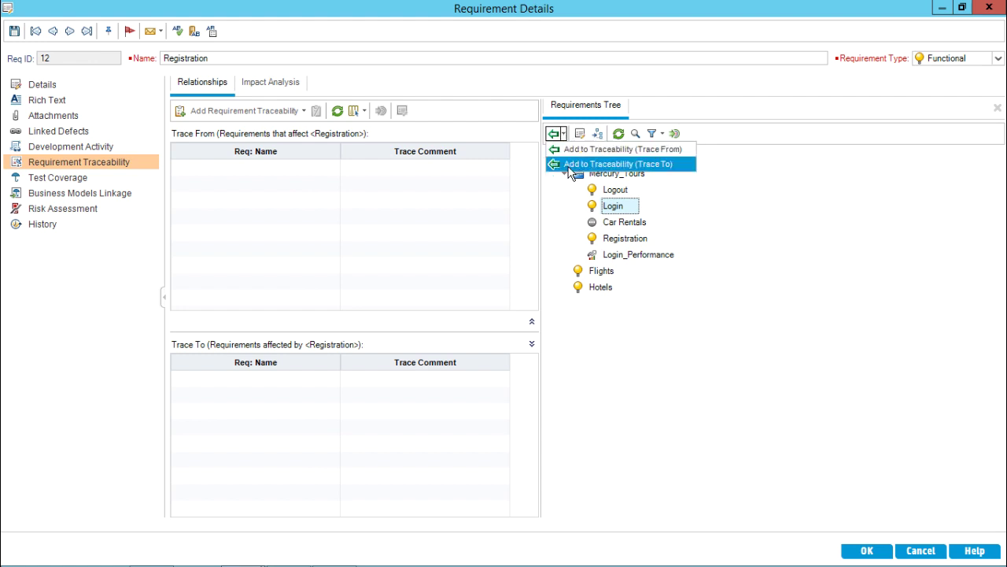
click(622, 165)
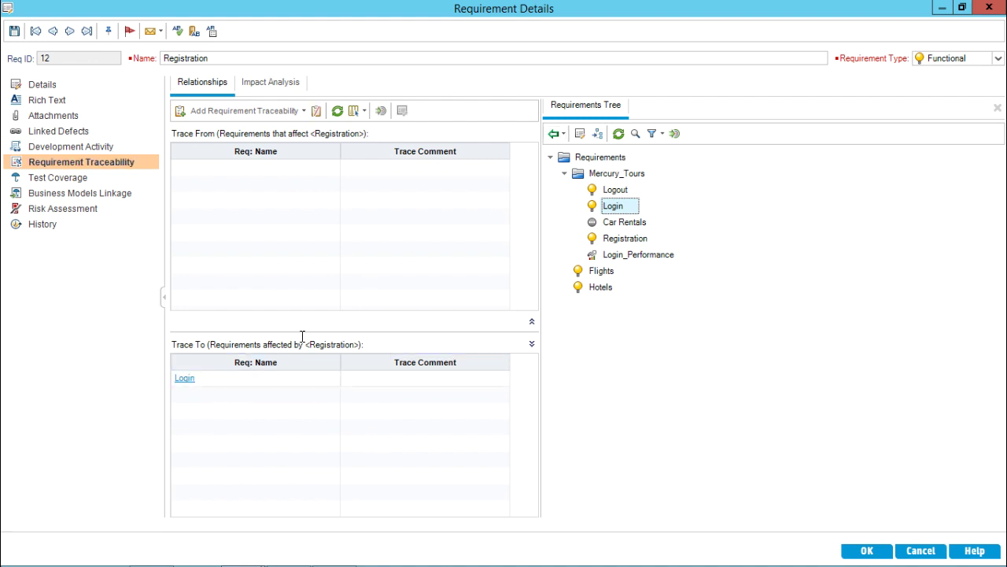
click(622, 224)
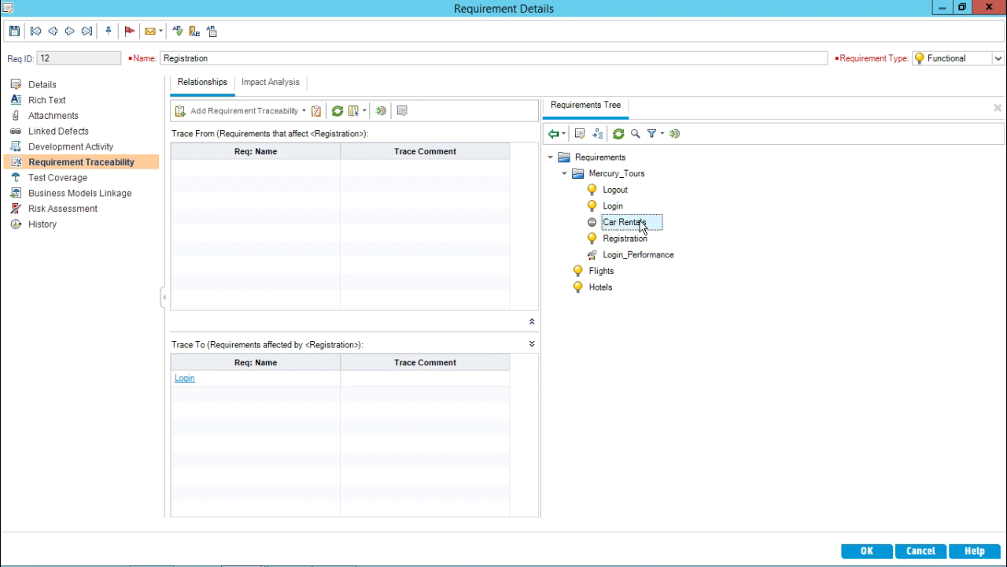
click(564, 134)
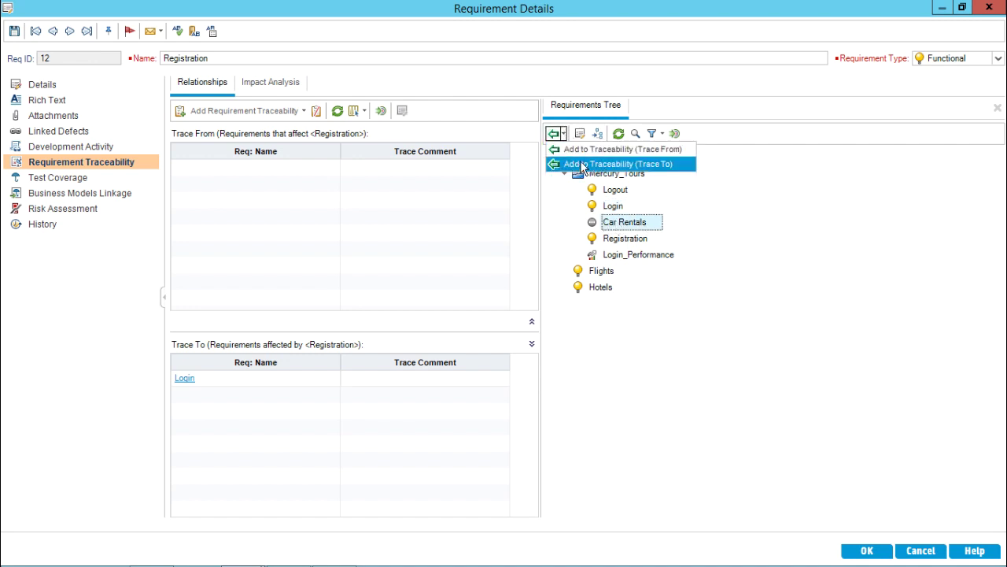
click(634, 163)
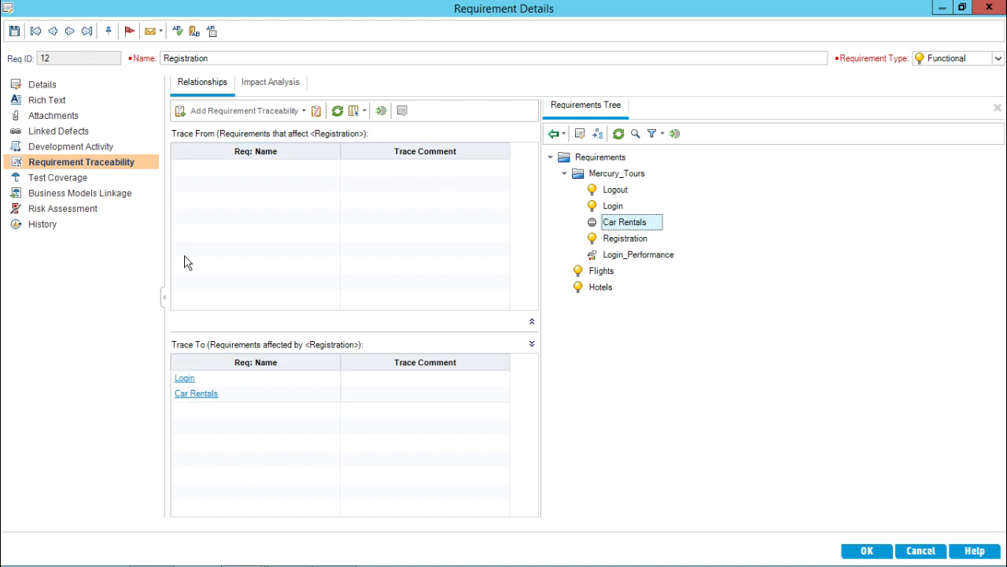
click(288, 237)
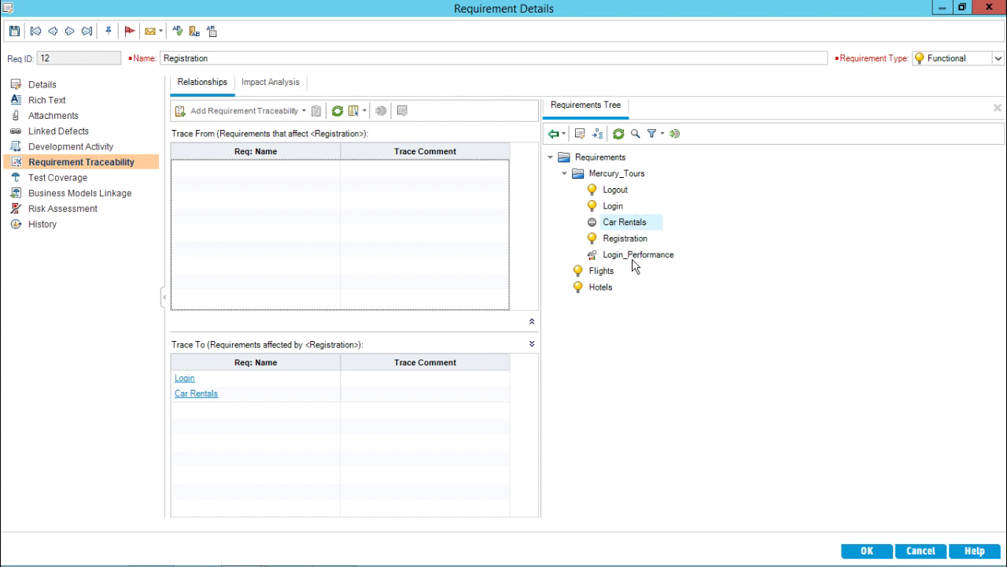
Step: Add Flights to Registration's Trace From list and switch to the Impact Analysis tab
click(600, 272)
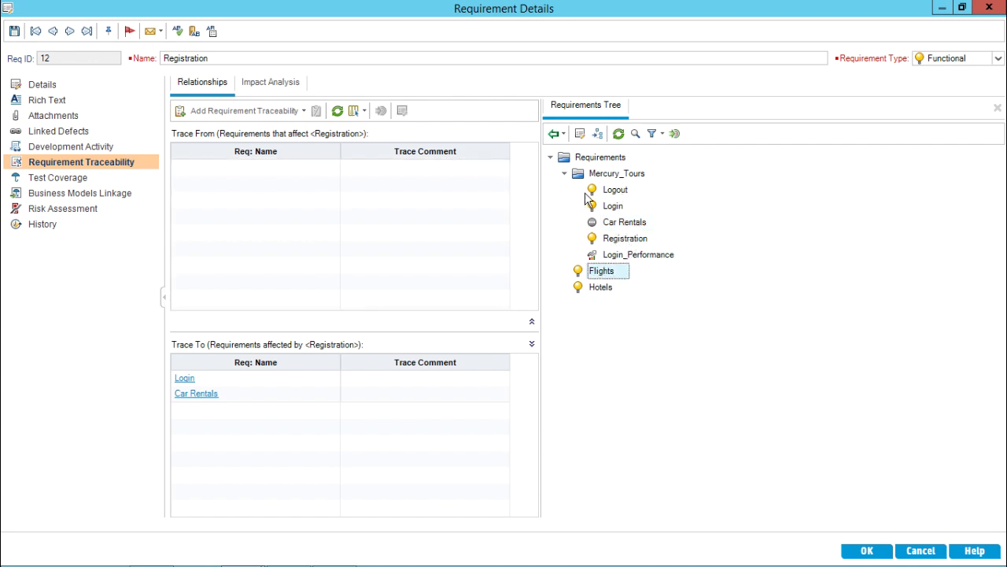
click(564, 134)
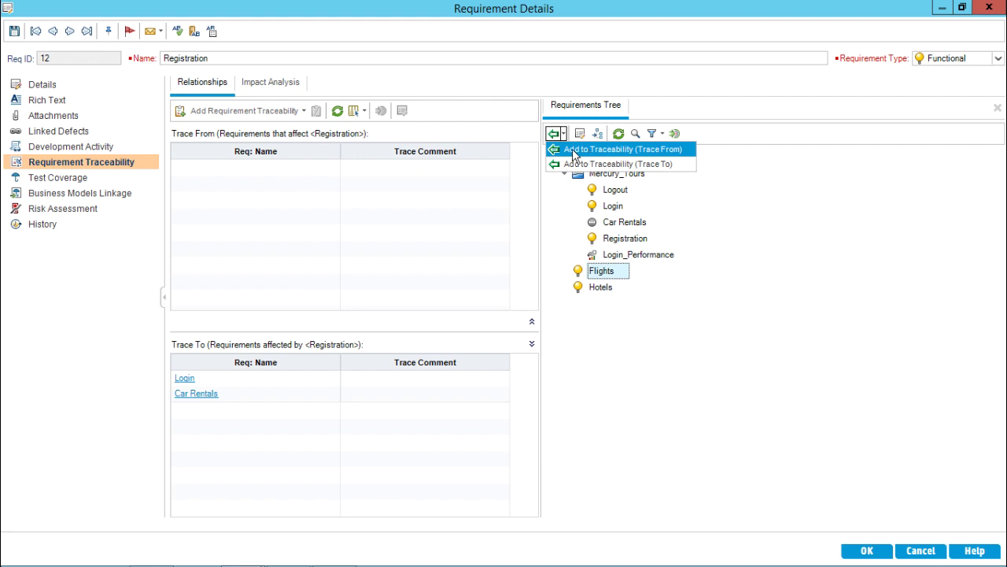
click(595, 148)
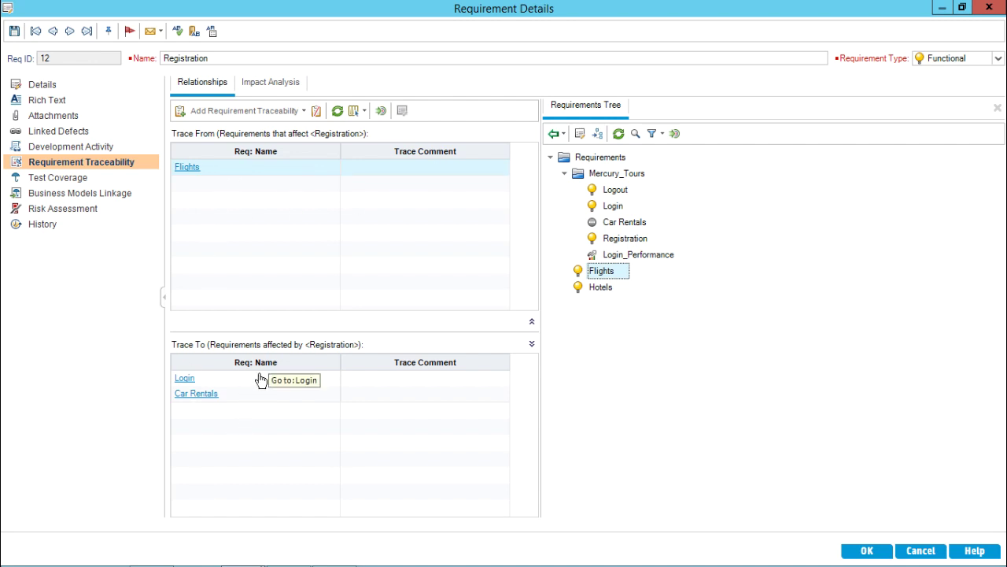
click(277, 84)
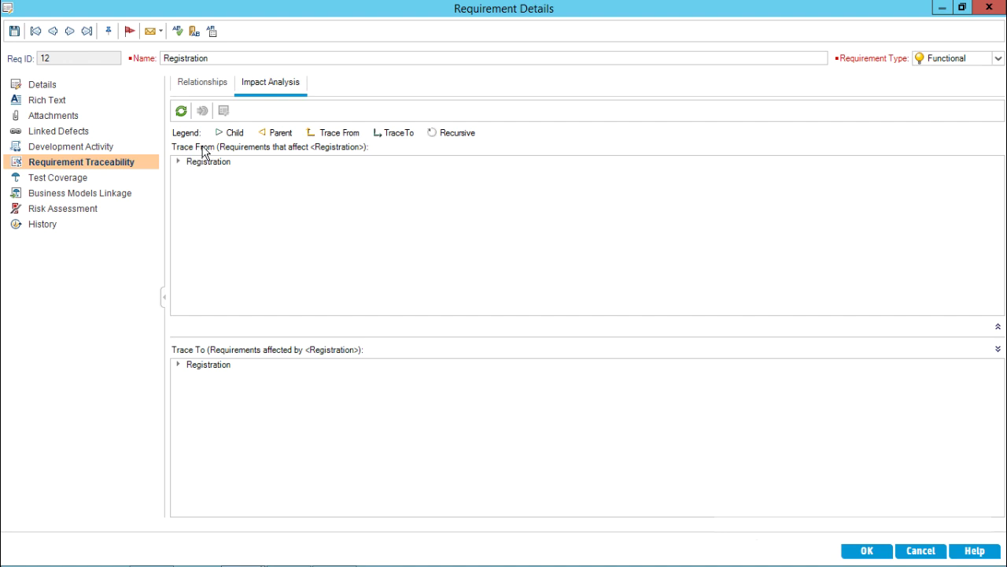
Step: Expand Registration, Mercury_Tours and Flights in the Trace From impact tree and inspect their nodes
click(178, 162)
click(192, 173)
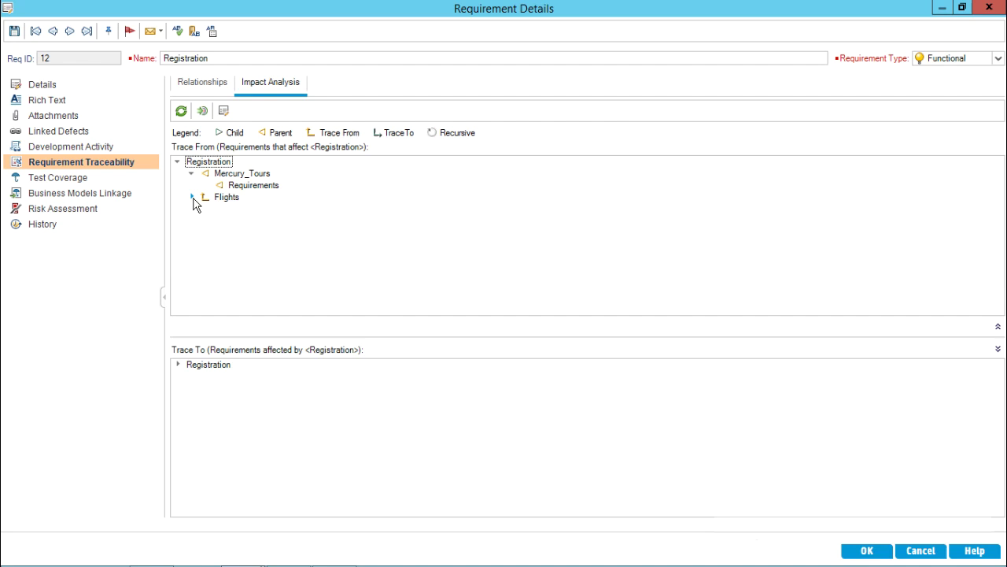
click(192, 198)
click(213, 162)
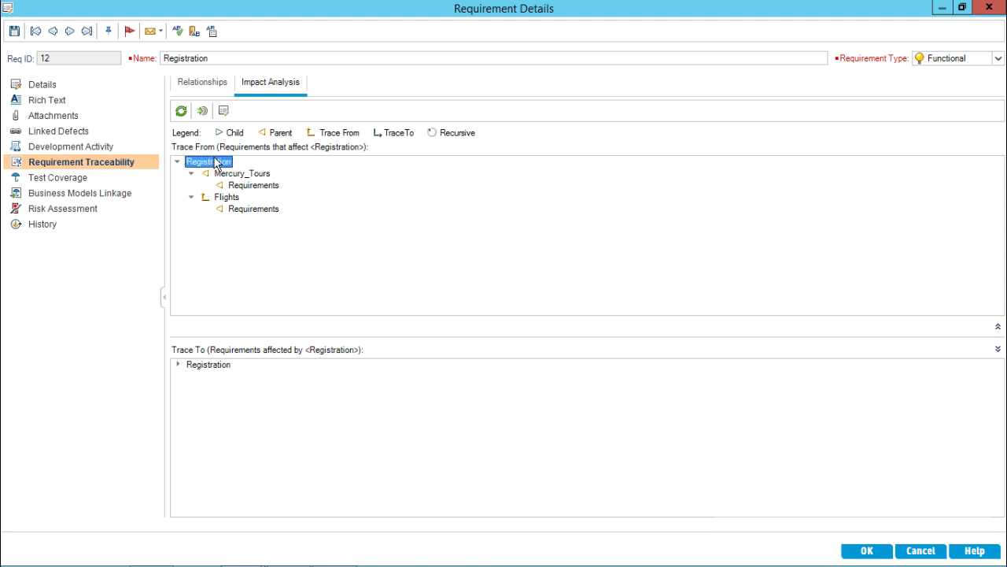
click(258, 177)
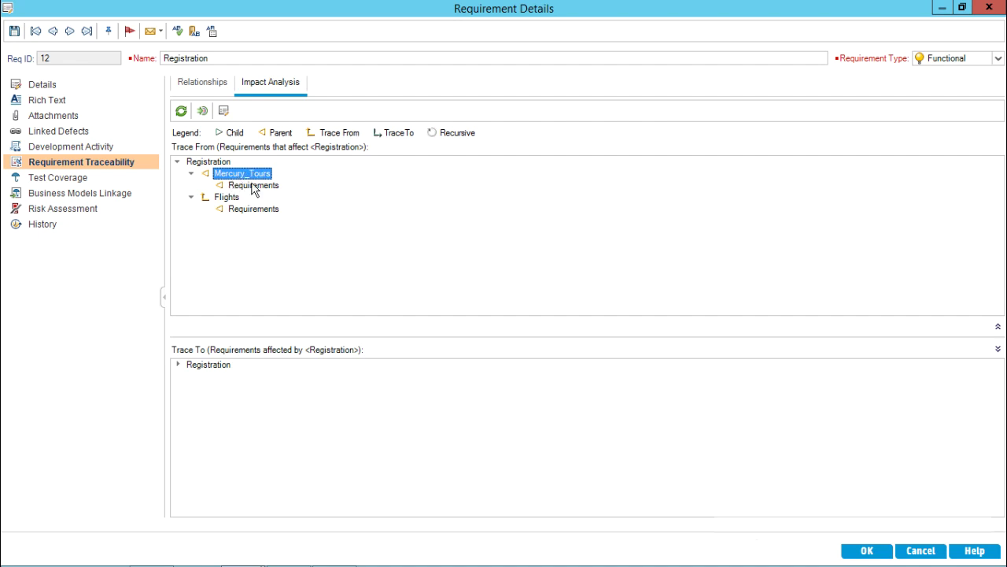
click(262, 189)
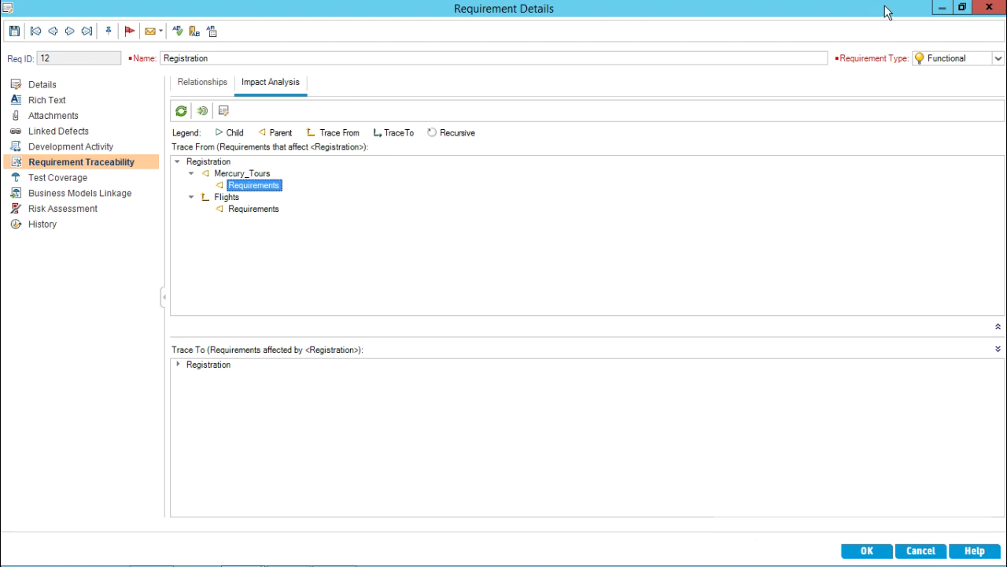
Step: Restore and reposition the details window, then review Mercury_Tours, Flights and their Requirements nodes
click(962, 7)
drag(348, 102, 552, 88)
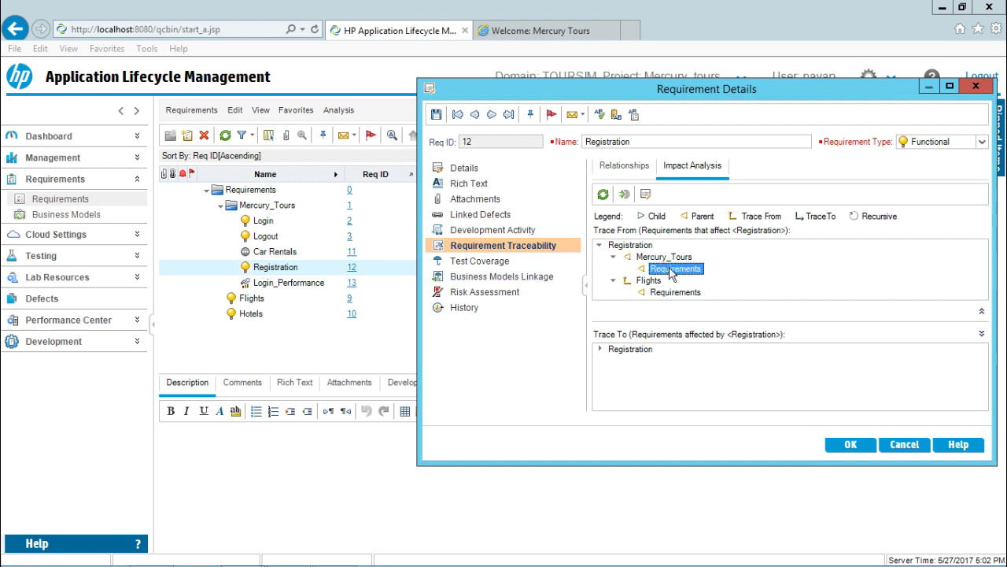
click(669, 258)
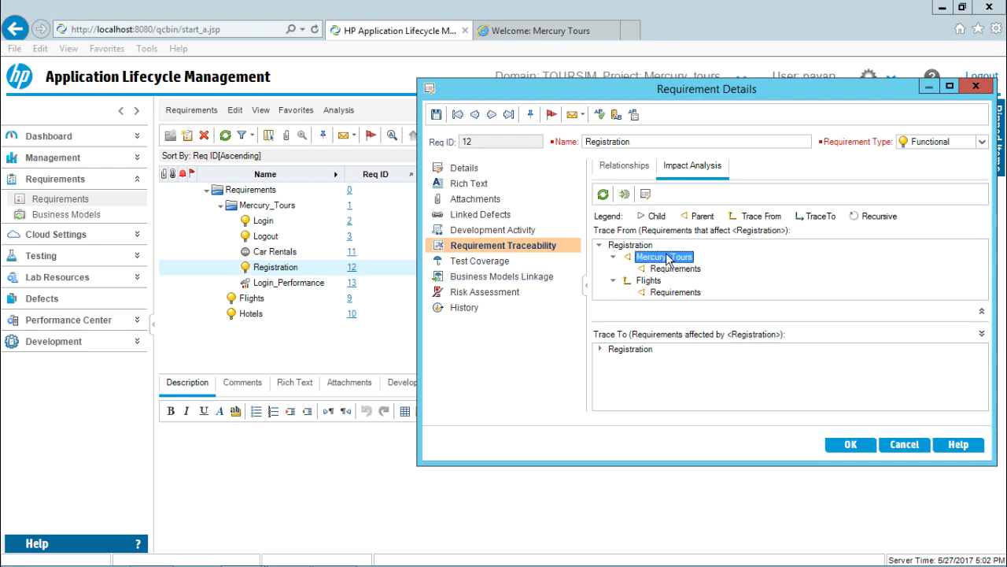
click(636, 246)
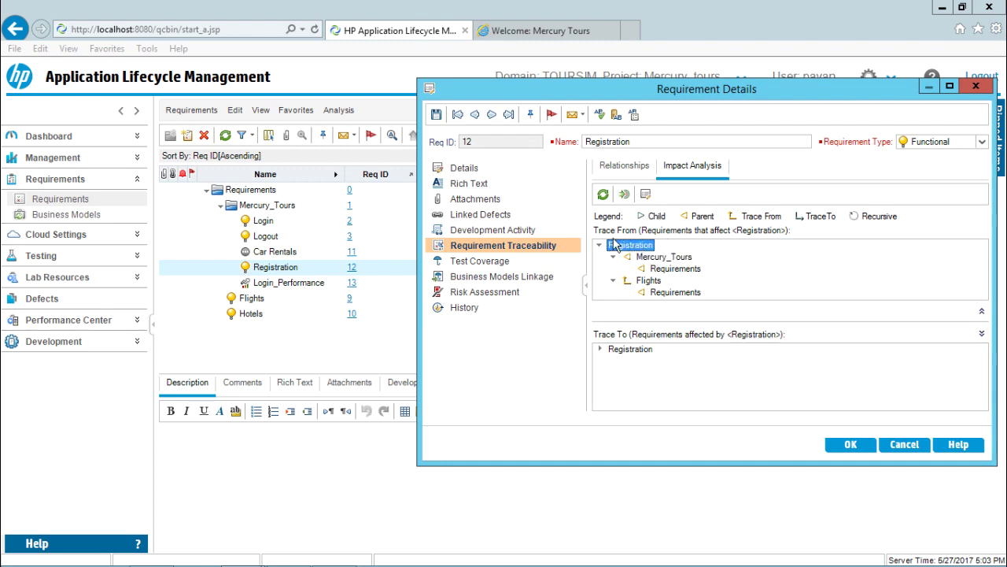
drag(905, 96, 884, 75)
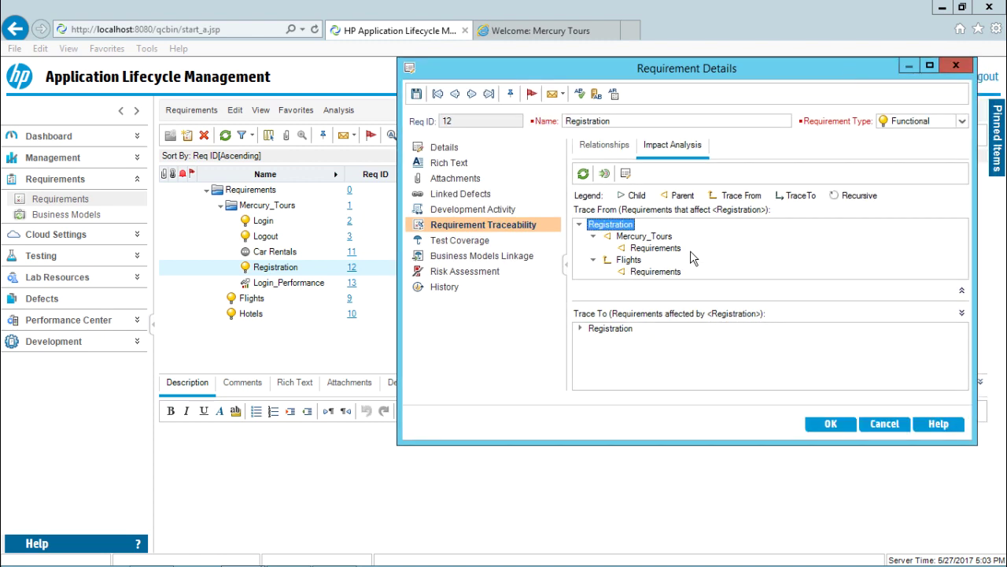
click(654, 271)
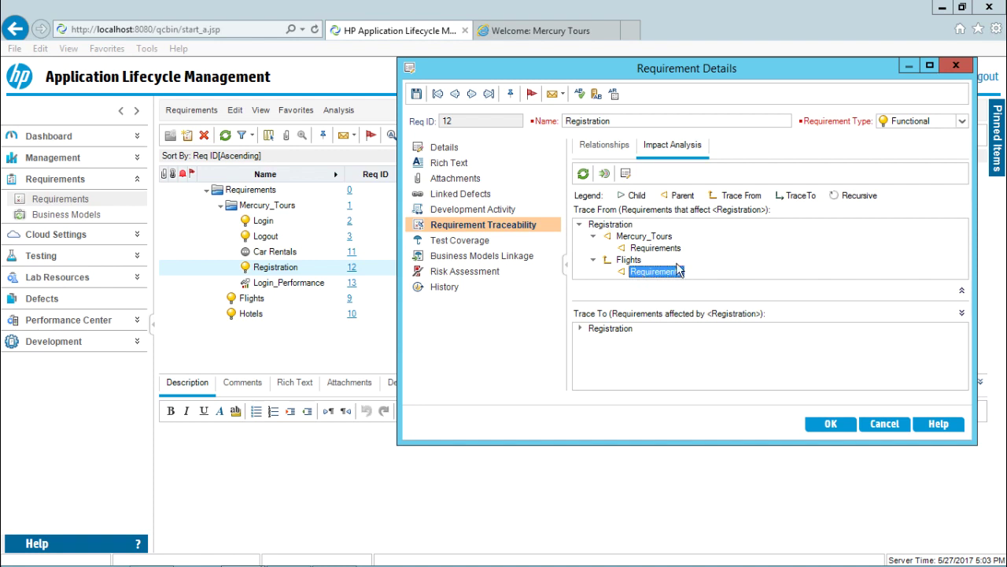
click(628, 260)
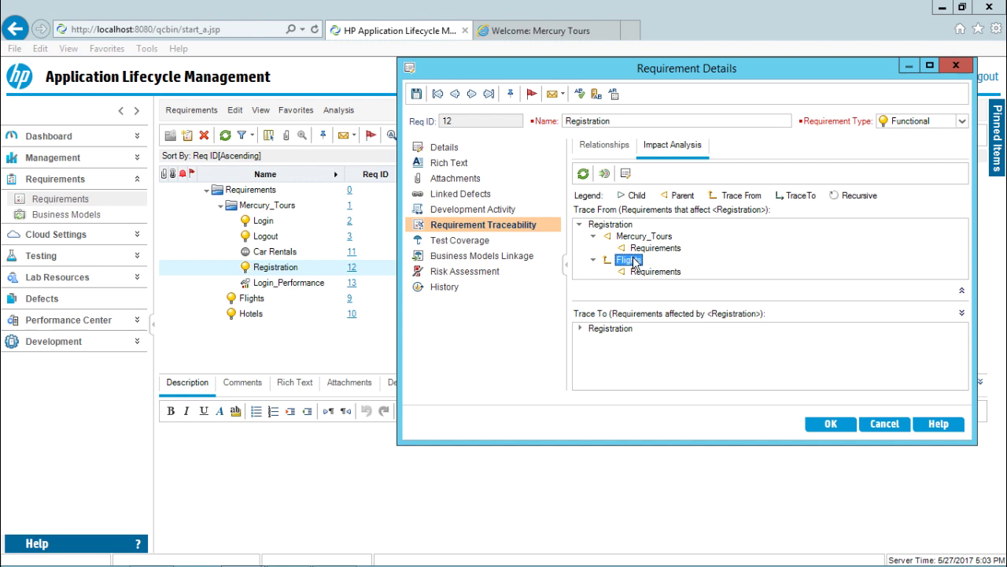
click(604, 225)
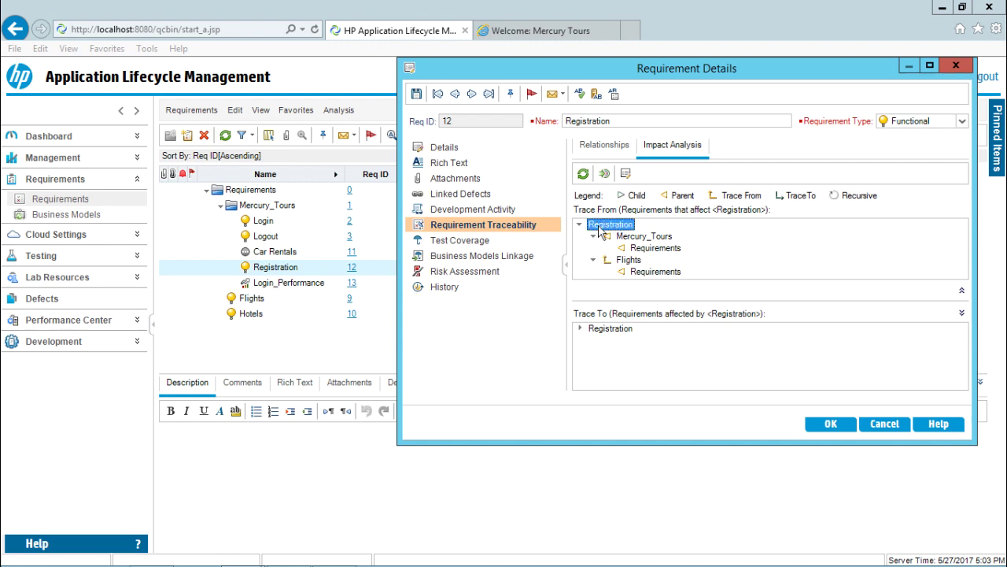
Step: Maximize the details window and expand Registration and Login in the Trace To tree to show Logout
click(929, 67)
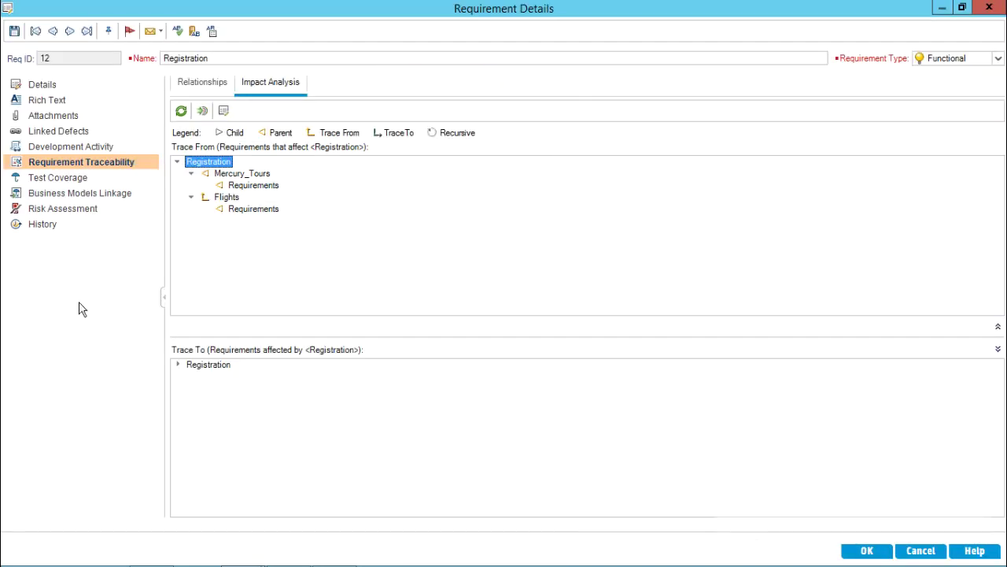
click(178, 366)
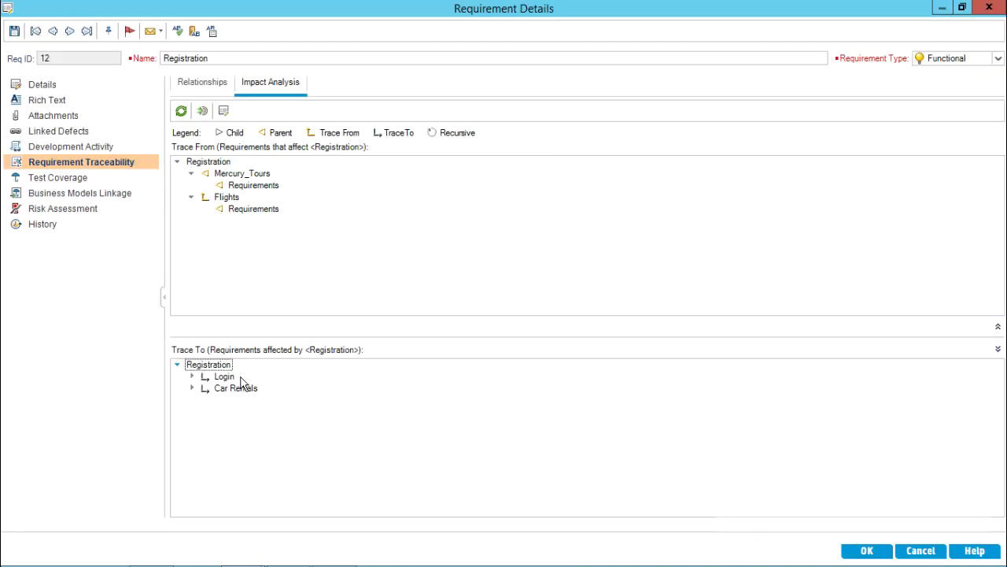
click(192, 376)
Step: Review the Flights and Login/Logout nodes in both trees, then close the requirement details
click(237, 211)
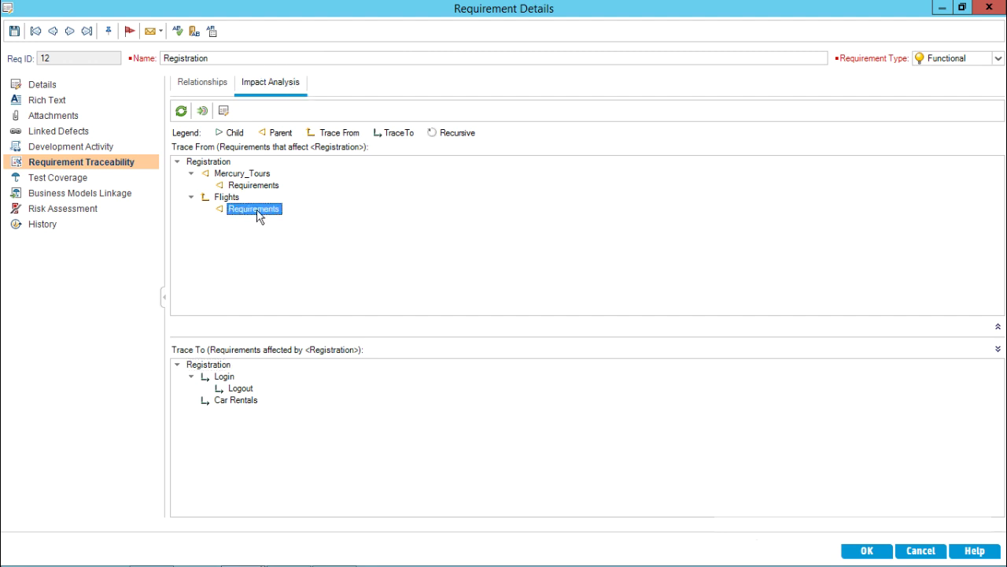
click(225, 198)
click(227, 161)
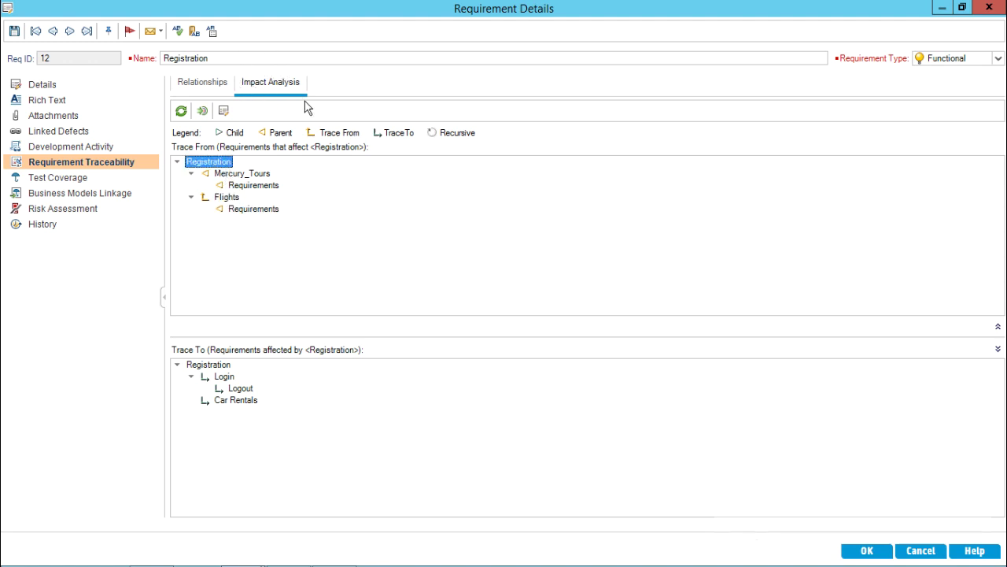
click(210, 366)
click(223, 377)
click(239, 389)
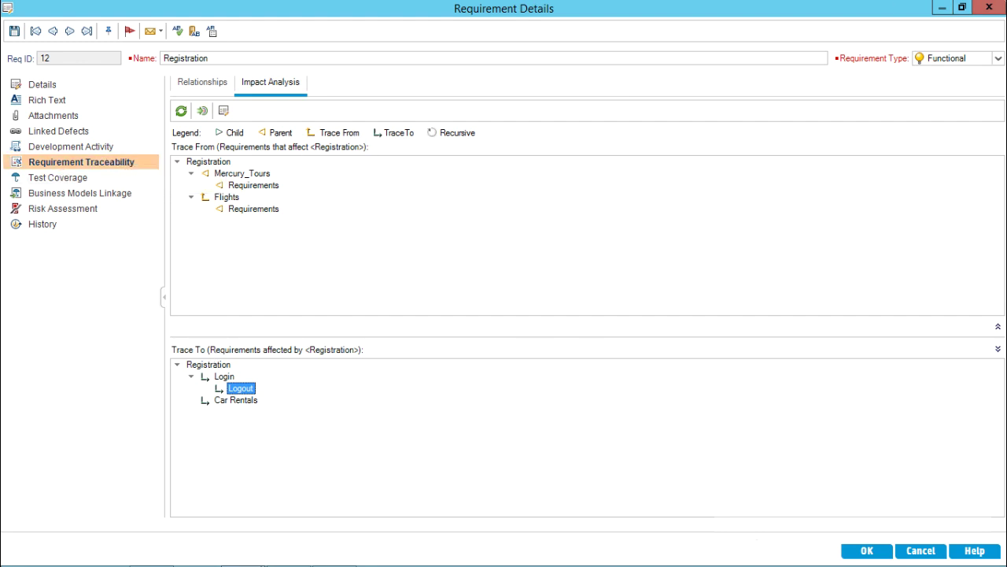
click(984, 8)
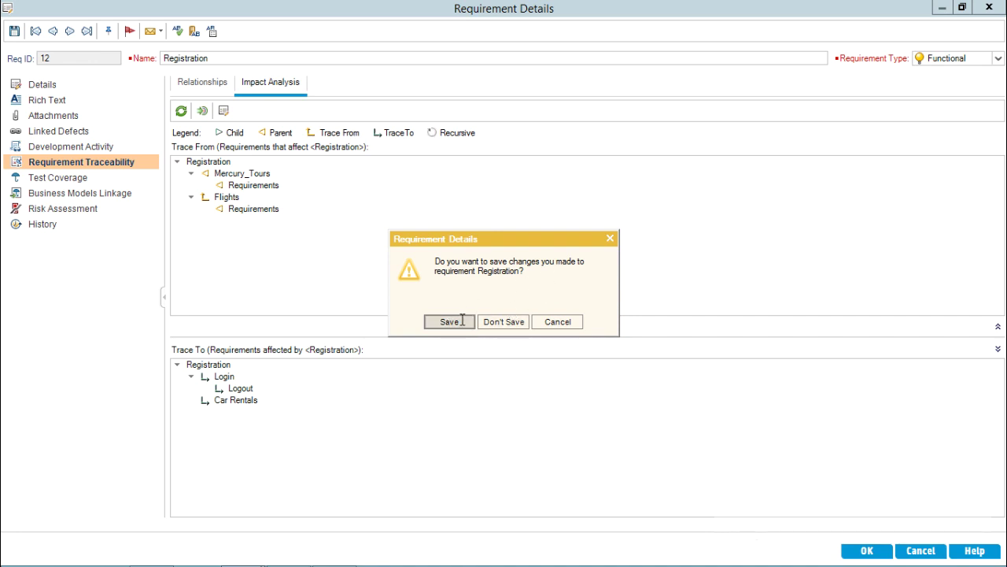
Step: Save the traceability changes to requirement Registration at the close prompt
click(449, 321)
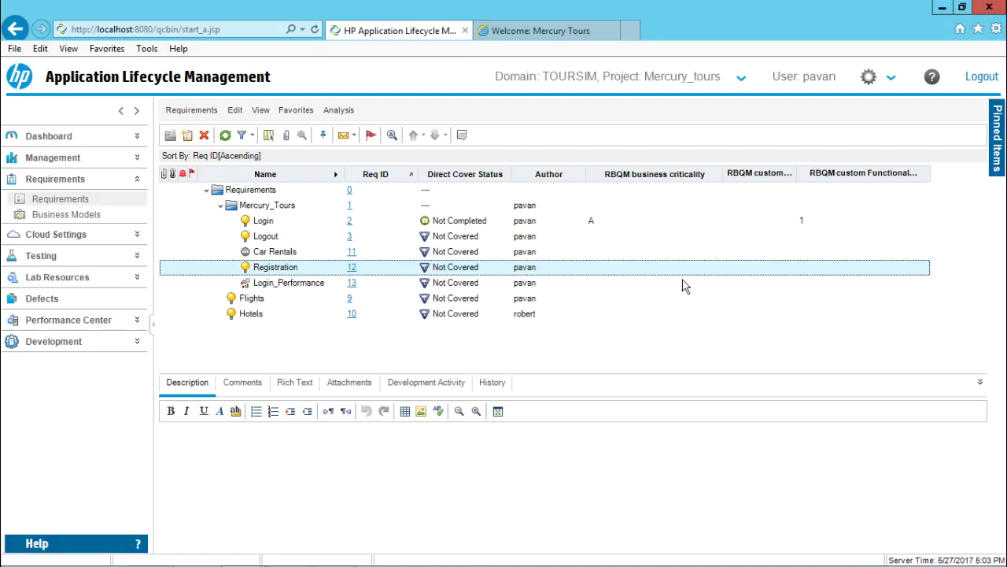